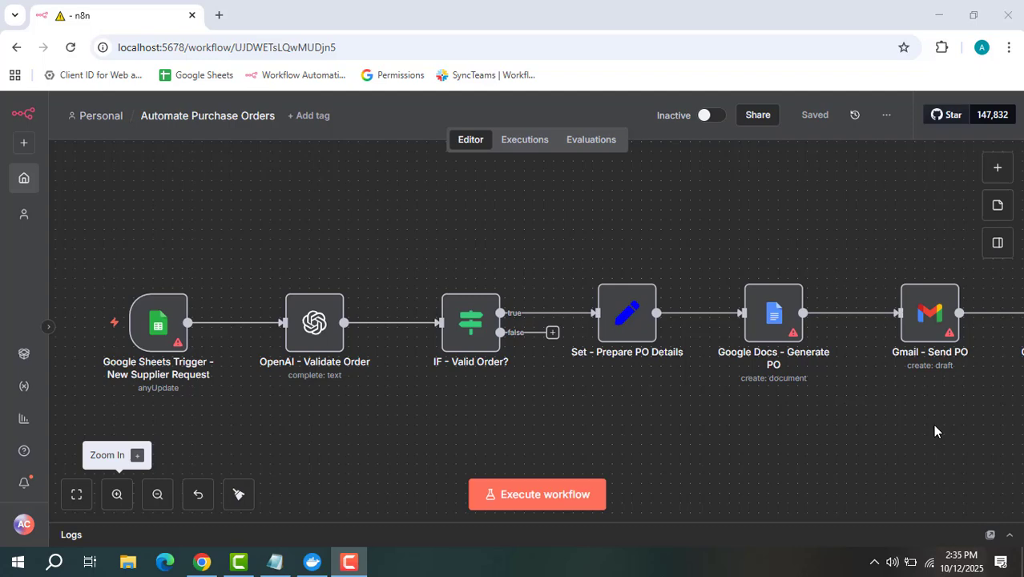
Review the parameters of the Google Sheets Trigger node for new supplier requests, including poll times, document, sheet and trigger event
double_click(153, 332)
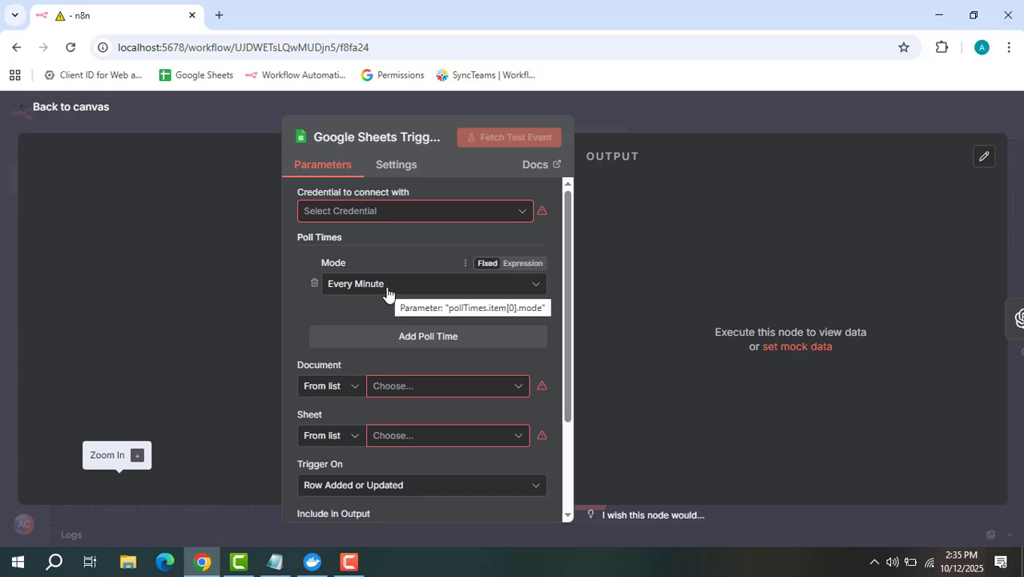
scroll(404, 256, "down", 3)
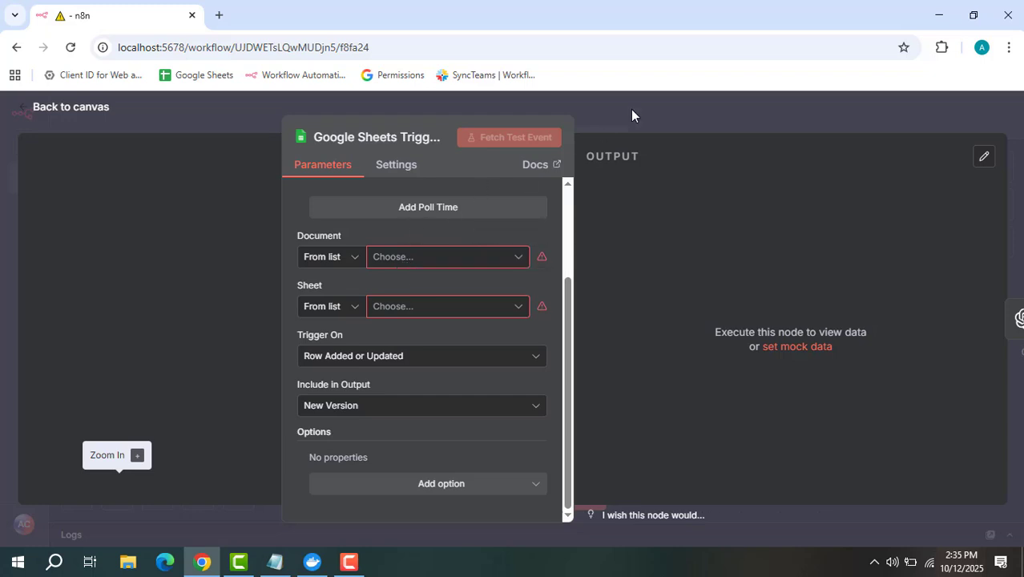
left_click(655, 97)
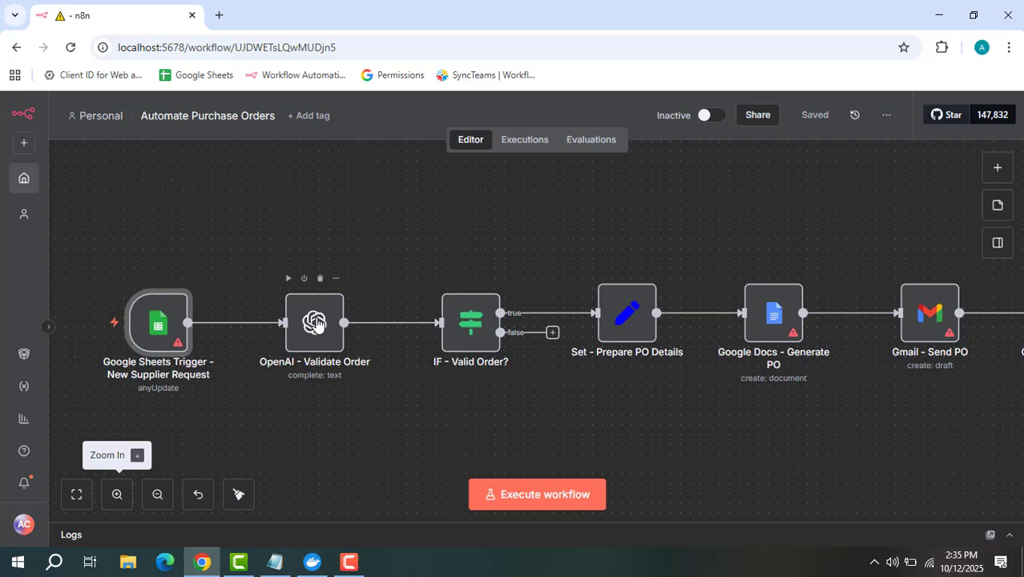
Review the model and prompt of the OpenAI - Validate Order node and the condition of the IF - Valid Order? node
double_click(314, 322)
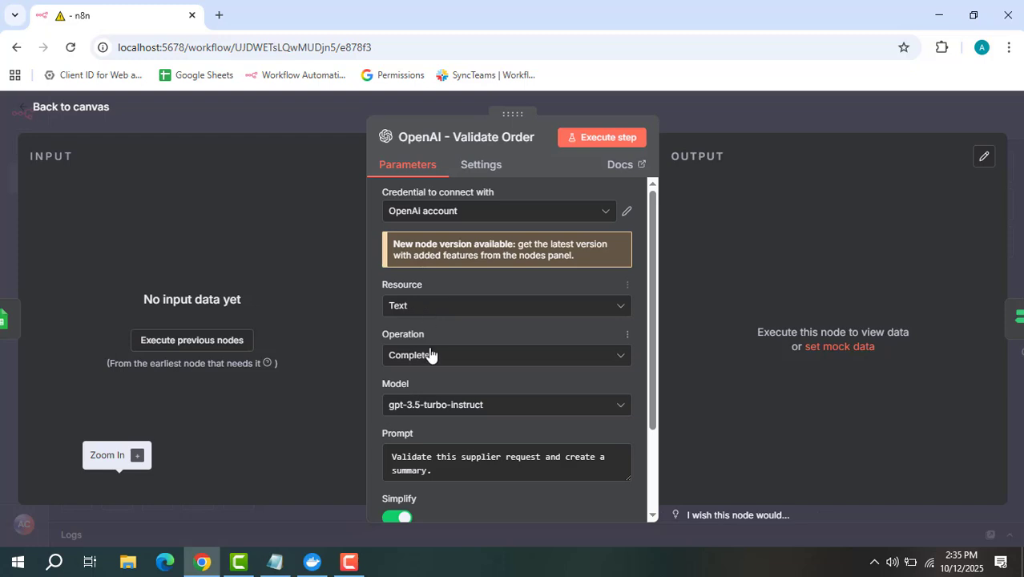
scroll(432, 353, "down", 2)
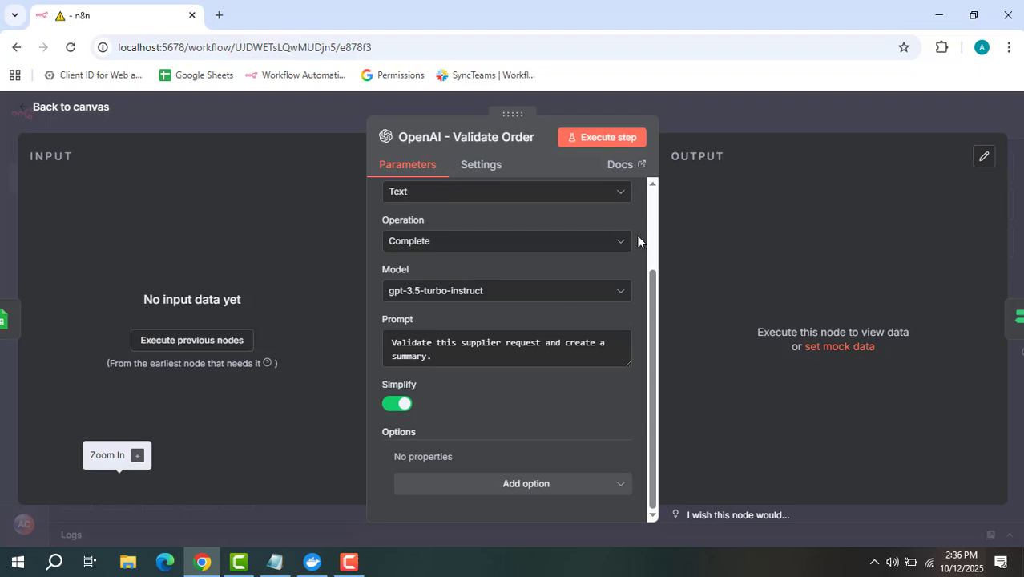
left_click(702, 118)
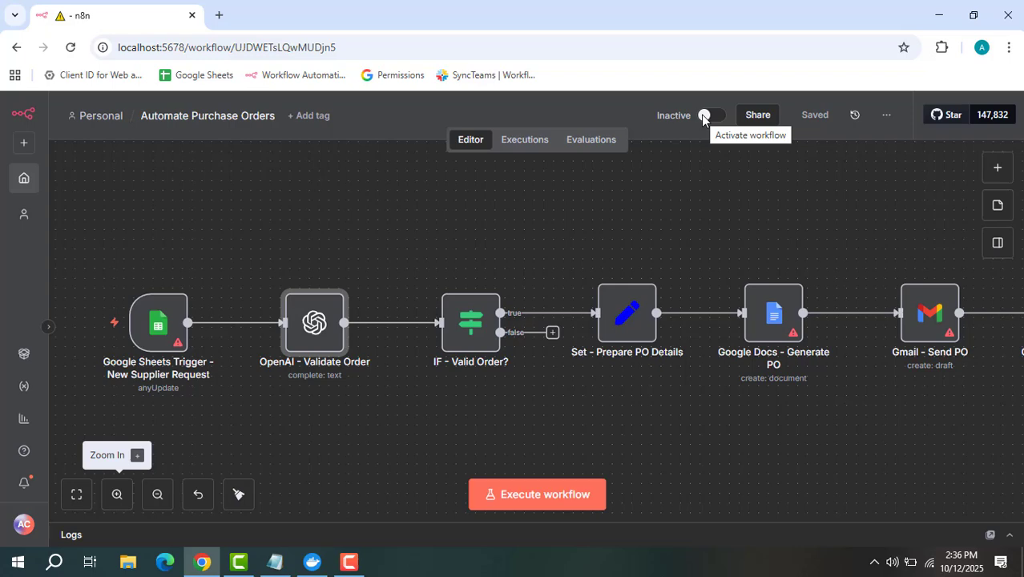
double_click(470, 322)
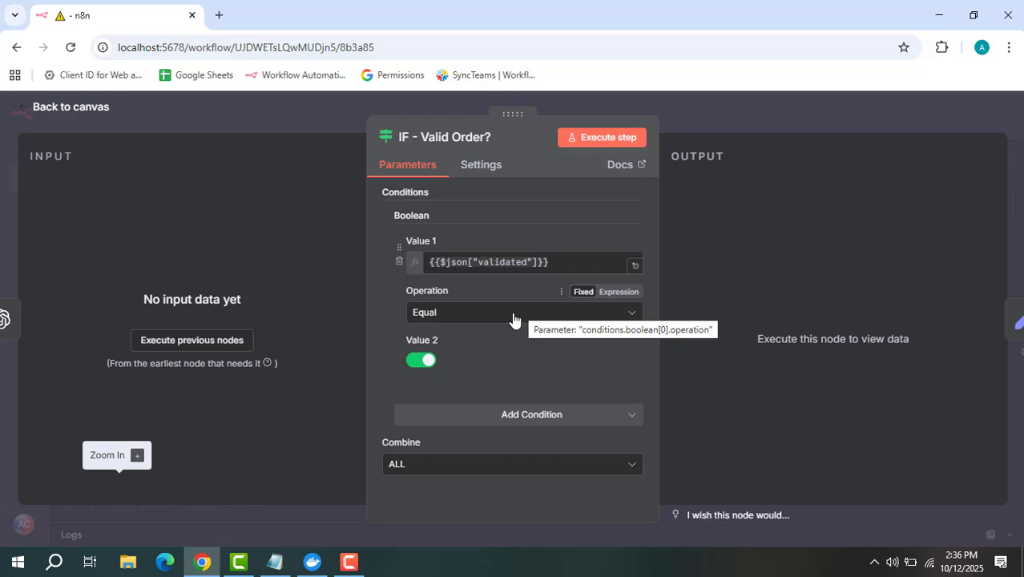
left_click(720, 120)
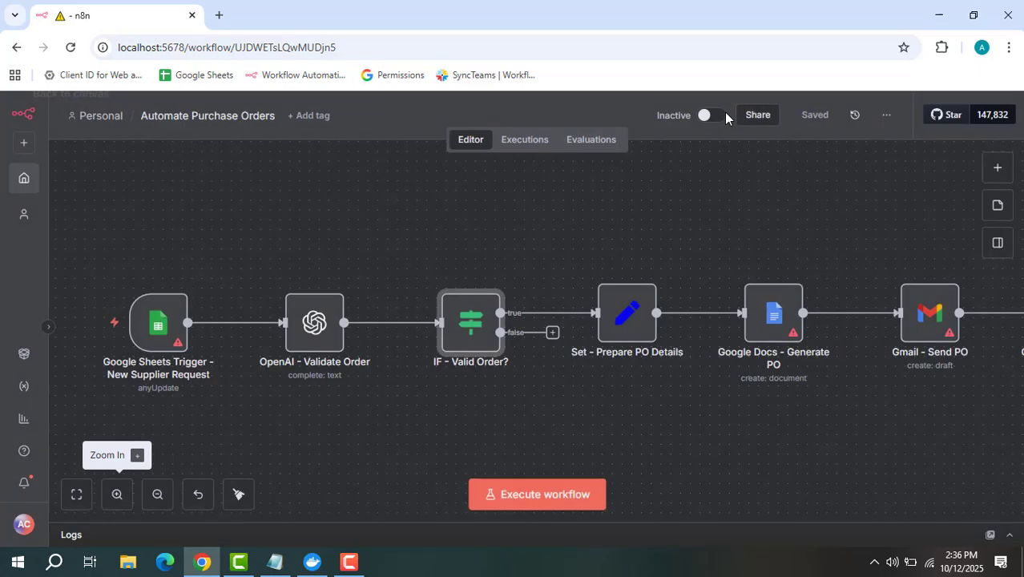
Examine all the field names and value expressions defined in the Set - Prepare PO Details node
double_click(619, 324)
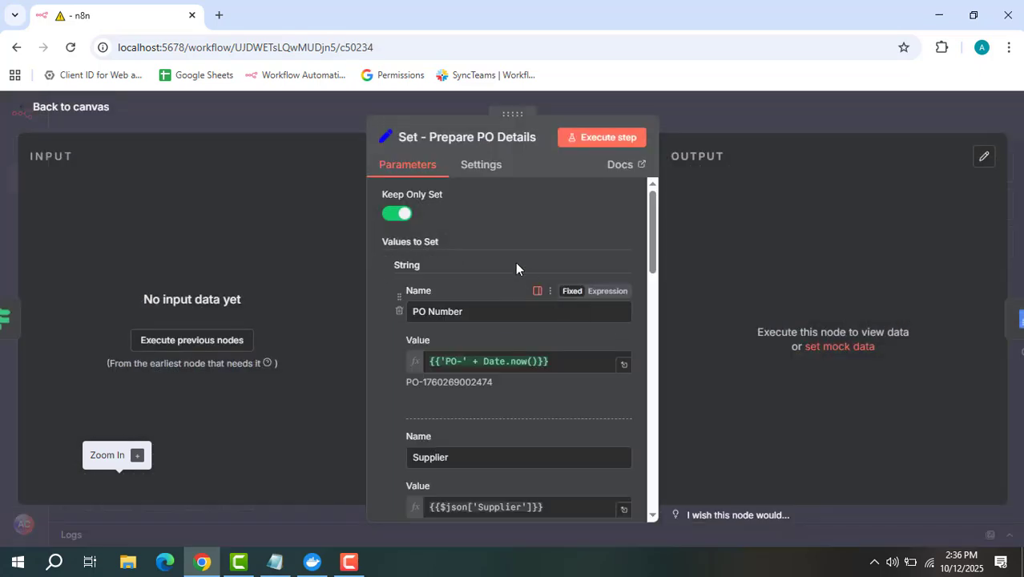
scroll(511, 261, "down", 1)
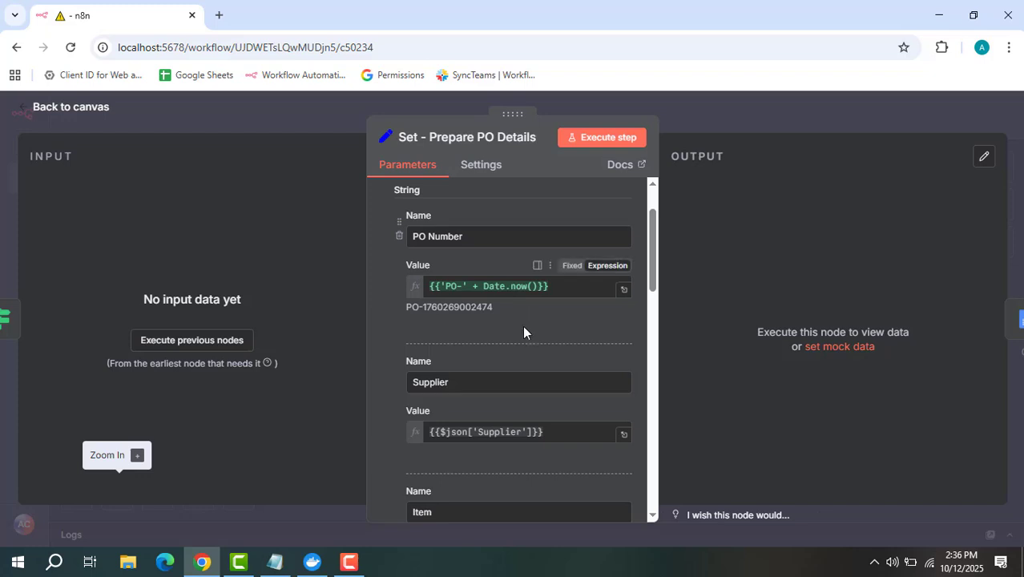
scroll(523, 330, "down", 2)
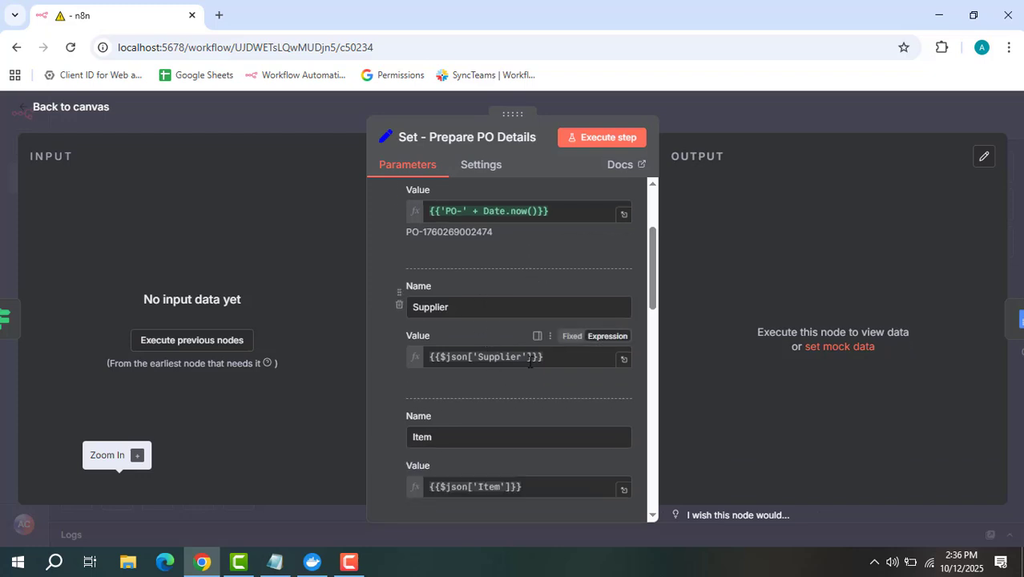
scroll(529, 362, "down", 4)
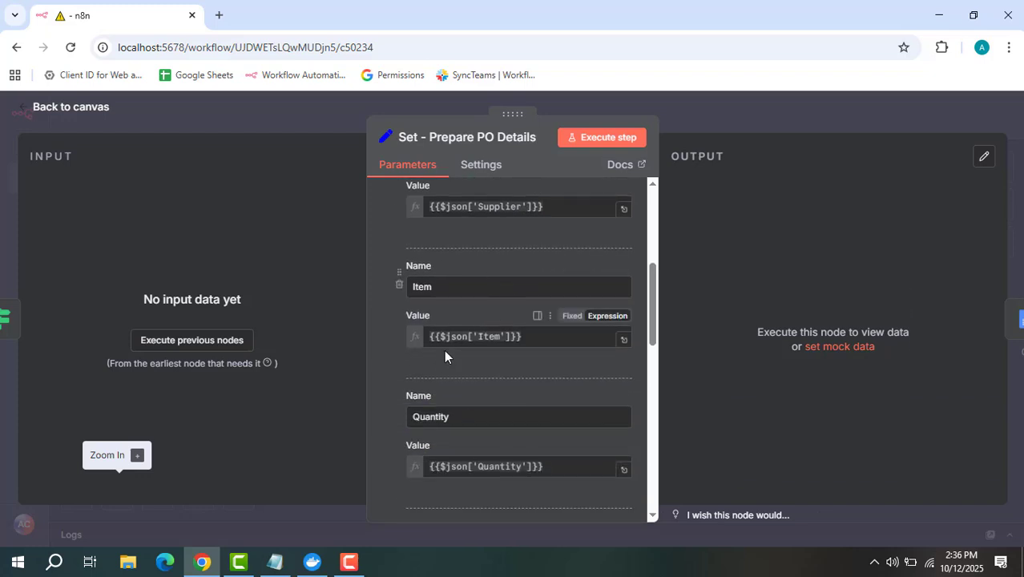
scroll(446, 360, "down", 2)
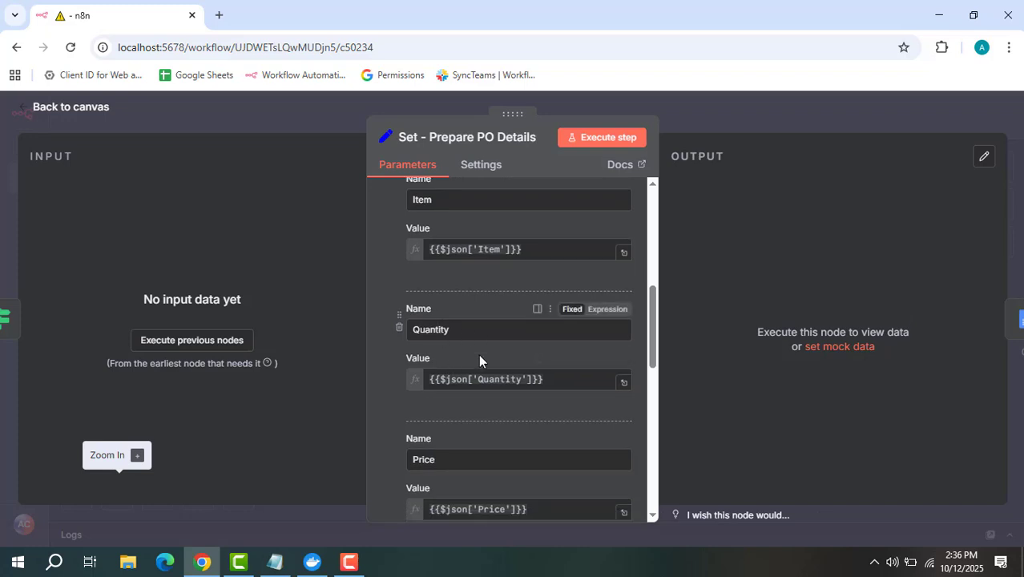
scroll(505, 352, "down", 4)
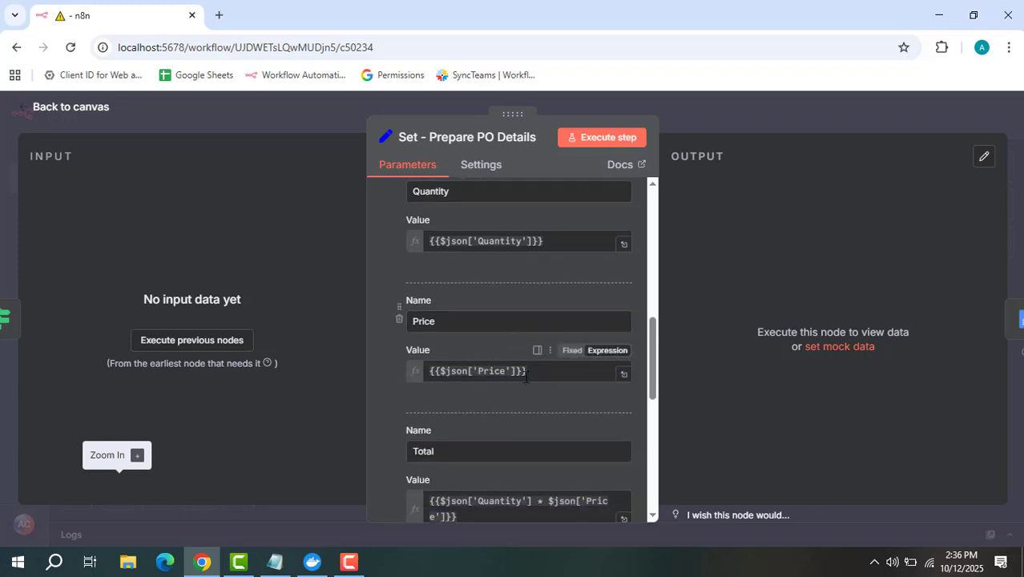
scroll(525, 376, "down", 4)
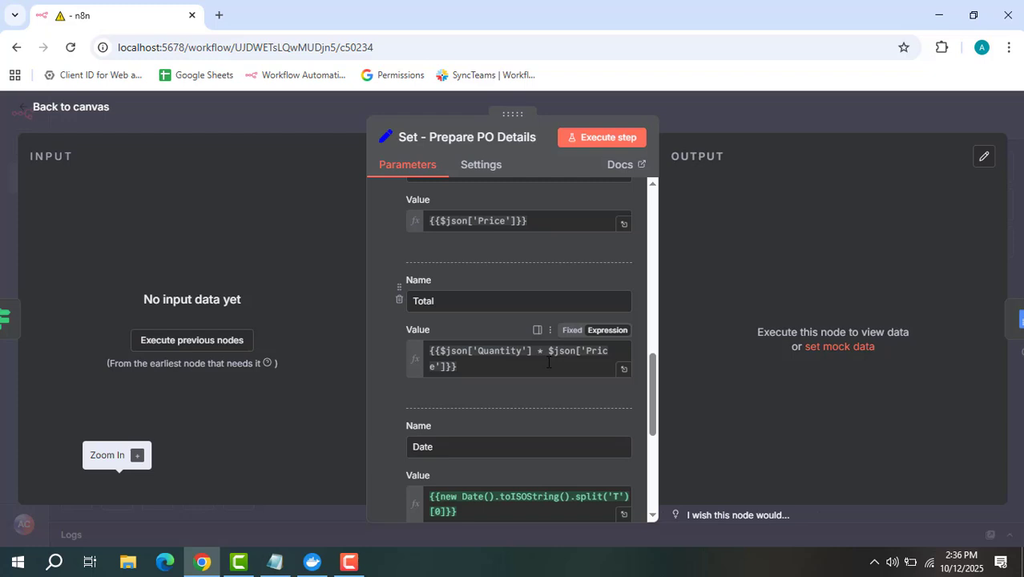
scroll(471, 299, "down", 4)
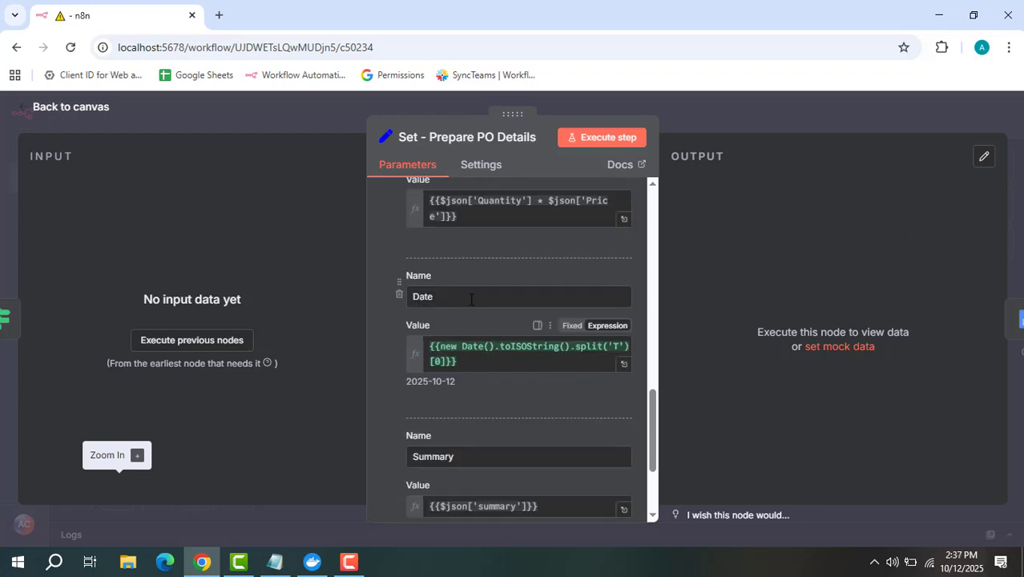
scroll(473, 304, "down", 4)
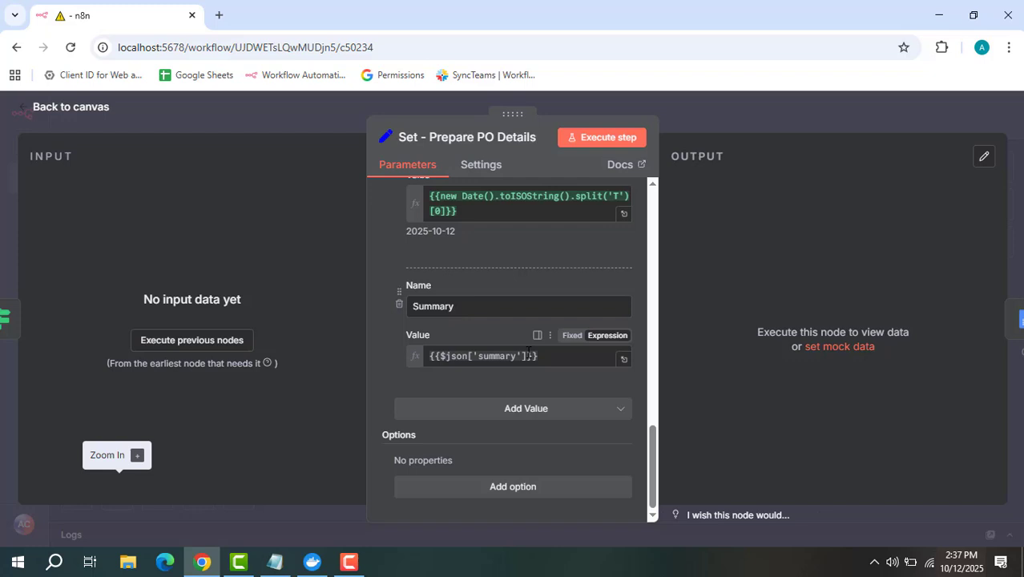
left_click(697, 112)
Review the credential, resource, operation, folder and title settings of the Google Docs - Generate PO node
left_click_drag(727, 233, 593, 232)
left_click(633, 317)
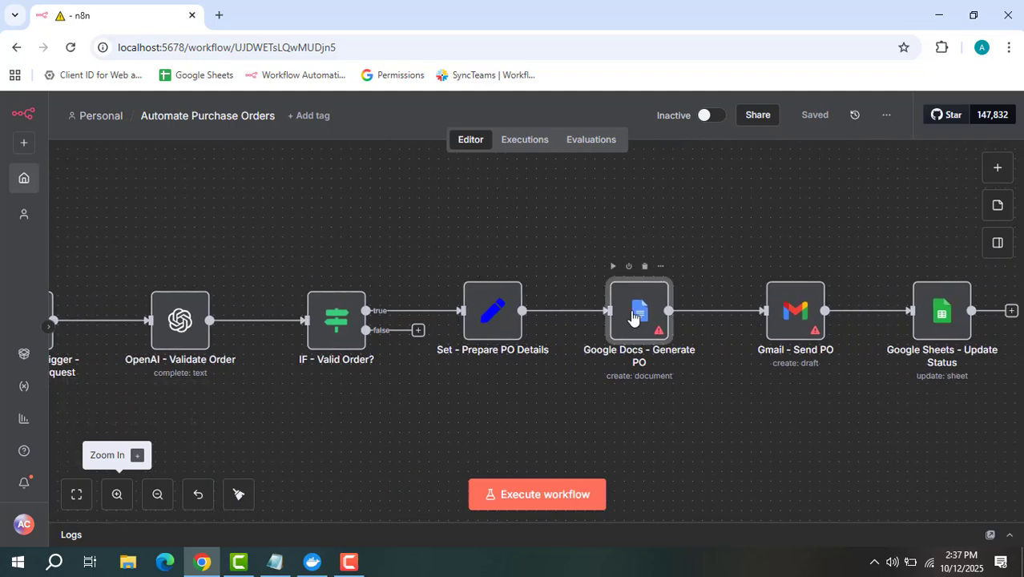
double_click(632, 317)
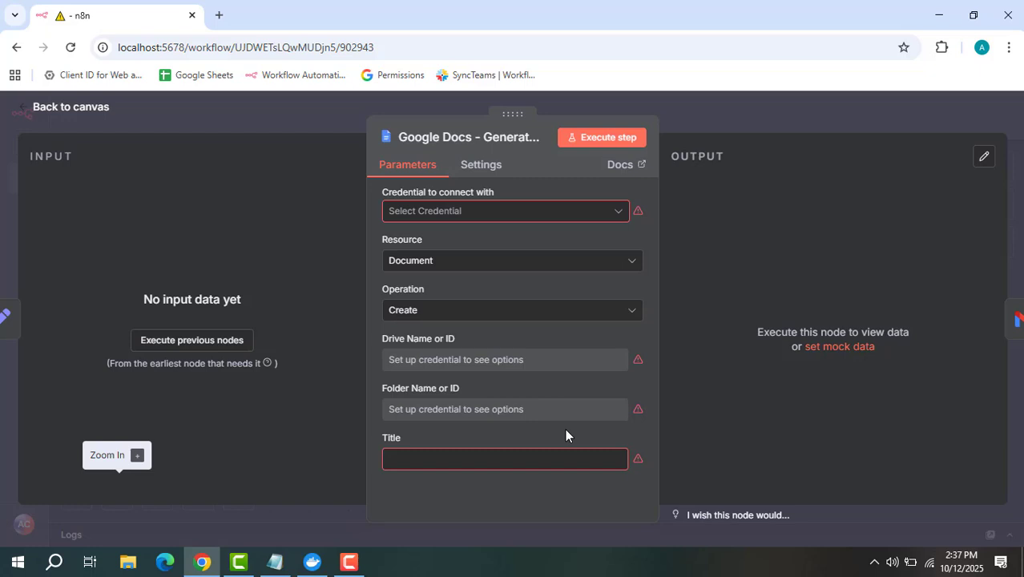
left_click(722, 104)
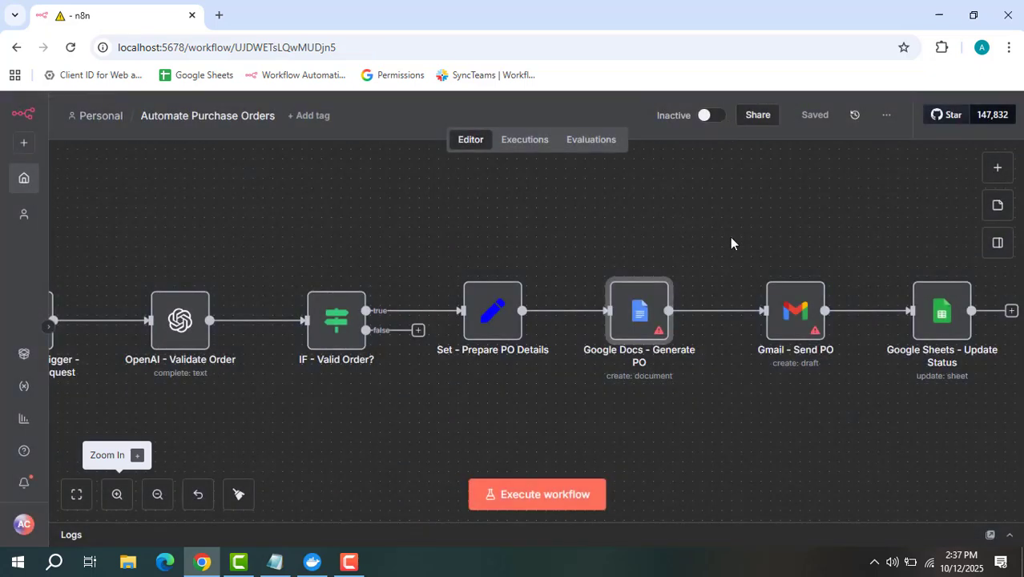
Review the credential, draft operation, subject and message settings of the Gmail - Send PO node
double_click(788, 320)
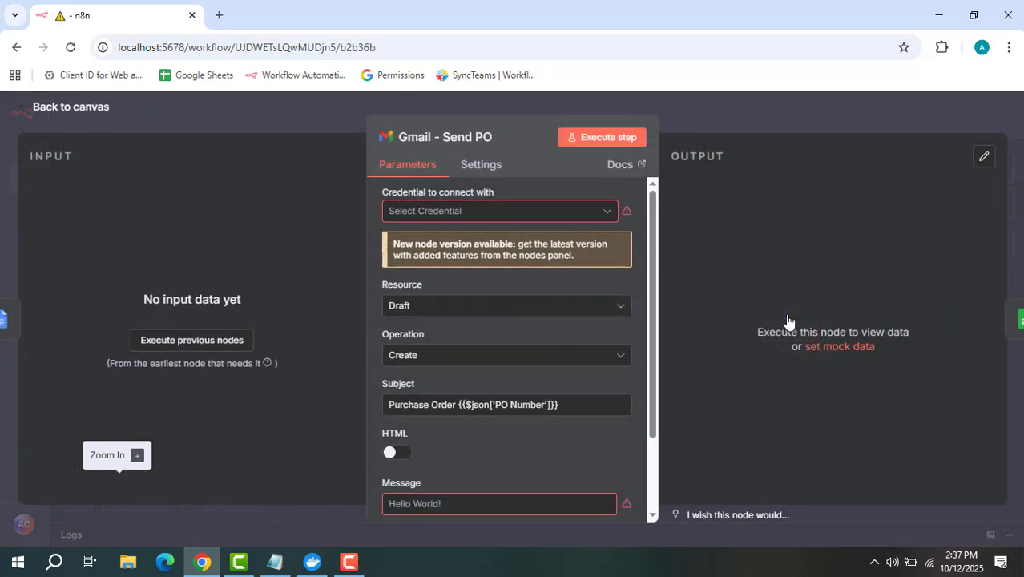
scroll(498, 321, "down", 2)
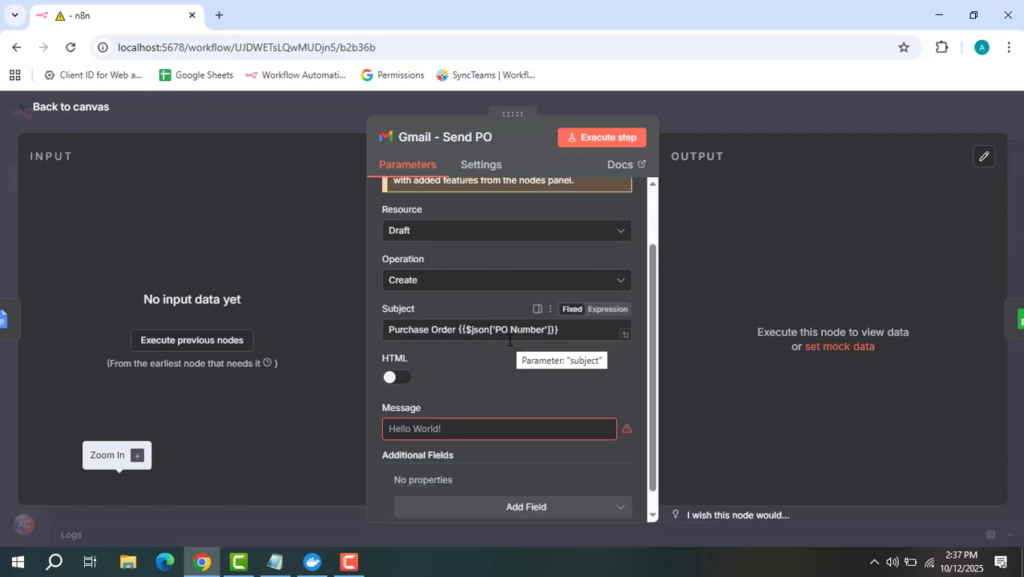
scroll(521, 344, "up", 1)
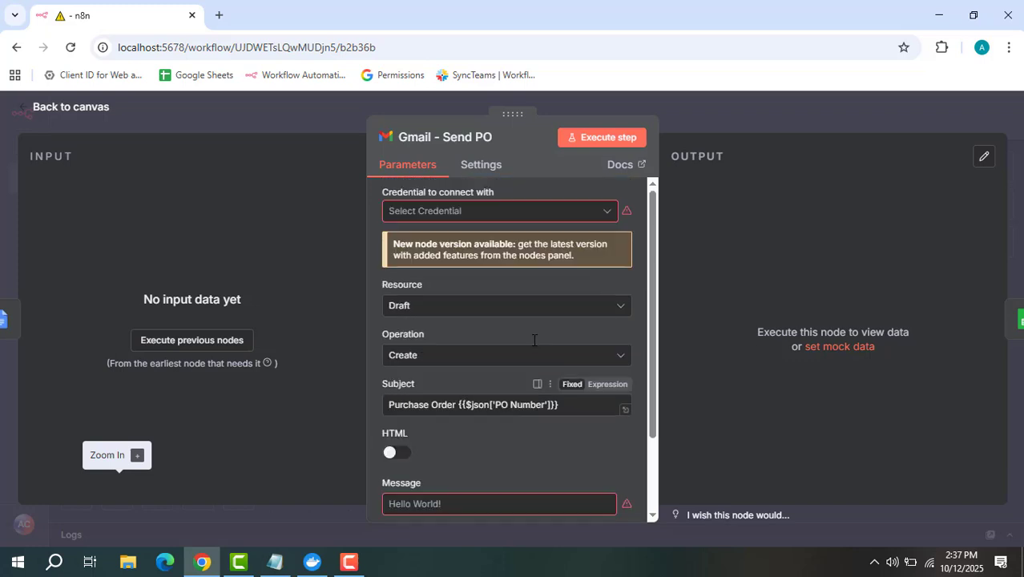
scroll(533, 349, "down", 1)
scroll(533, 354, "down", 1)
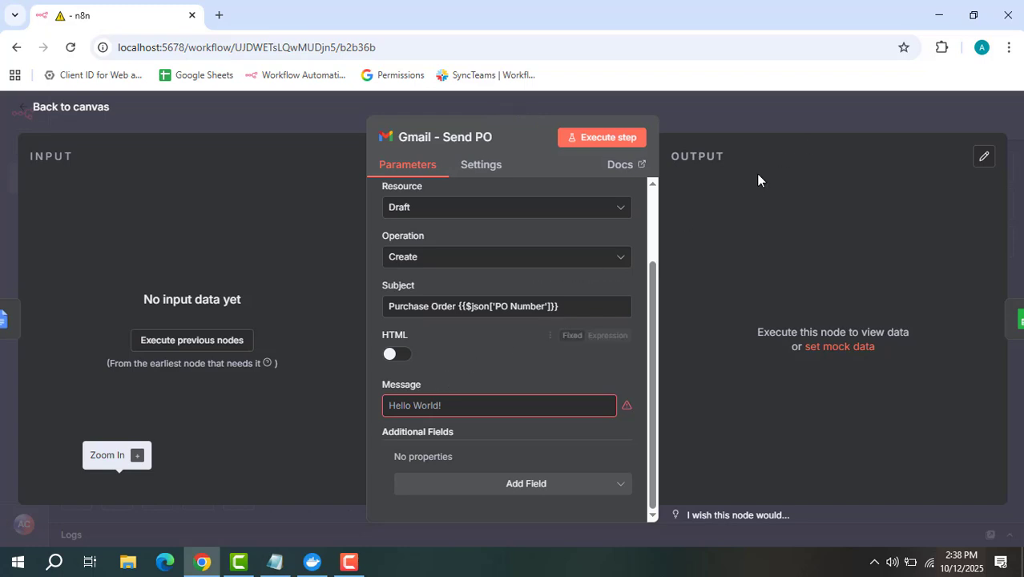
left_click(766, 106)
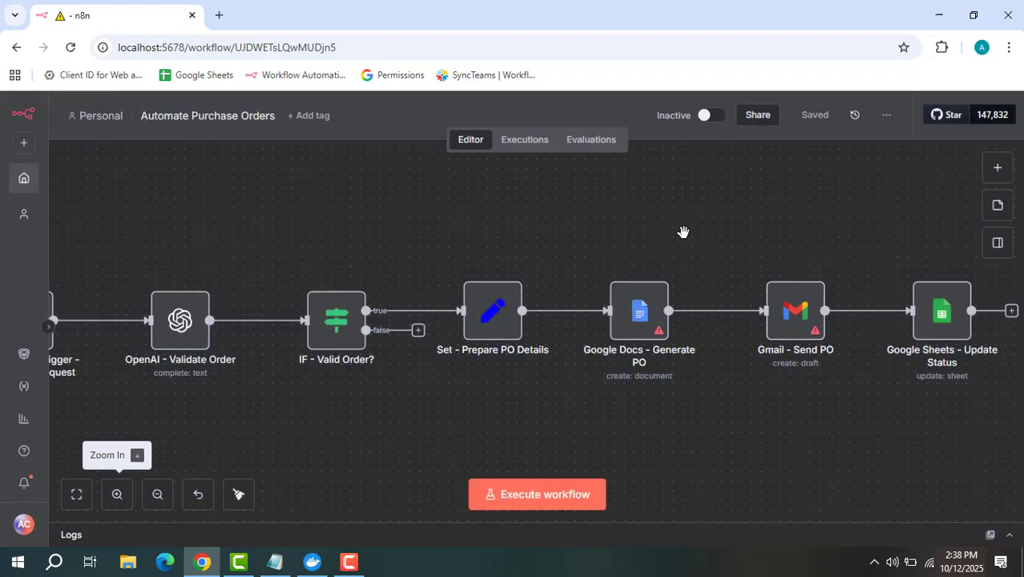
Review the spreadsheet ID, range, row and key settings of the Google Sheets - Update Status node
left_click_drag(613, 243, 709, 503)
left_click_drag(817, 423, 595, 412)
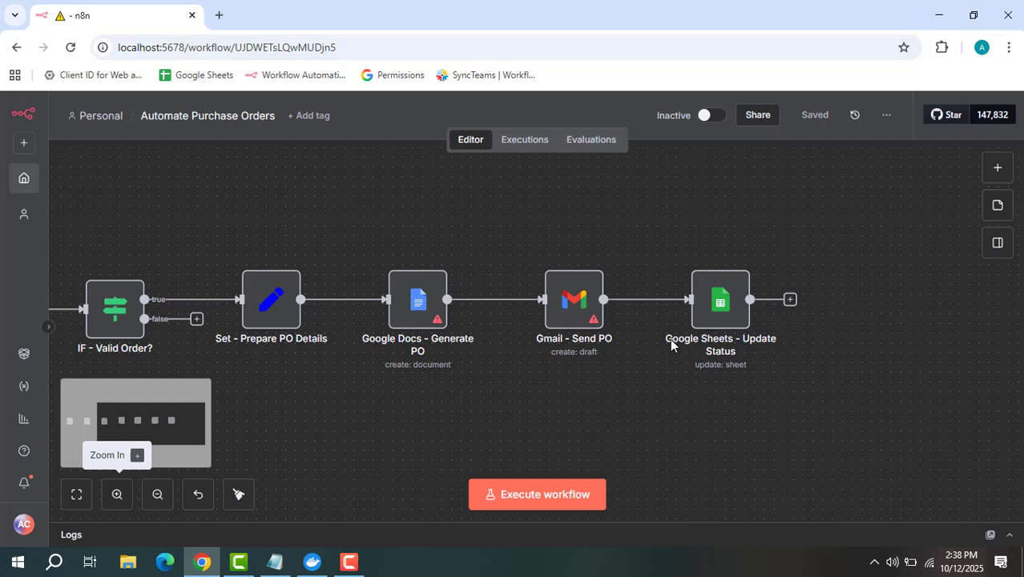
double_click(712, 302)
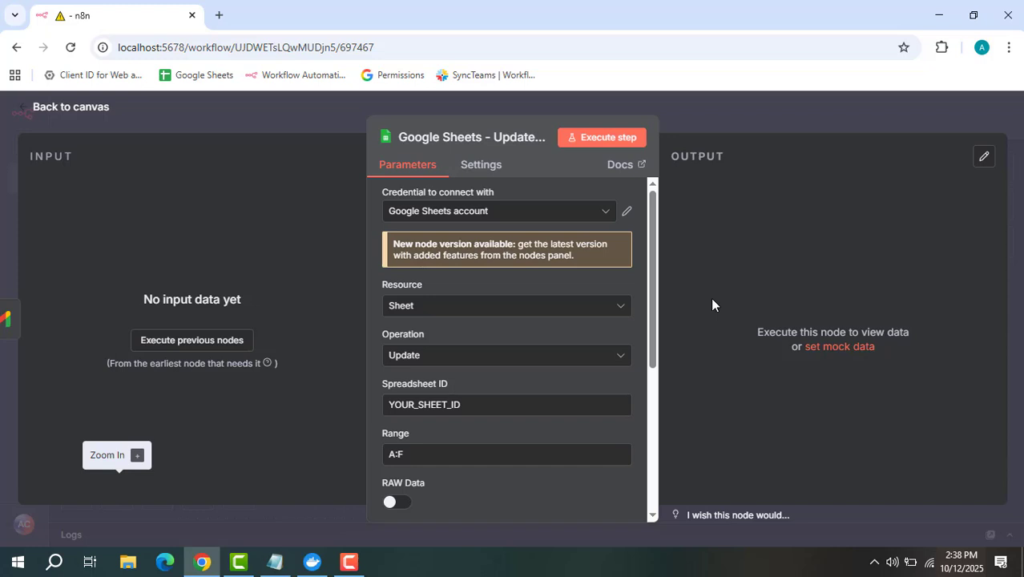
scroll(513, 361, "down", 2)
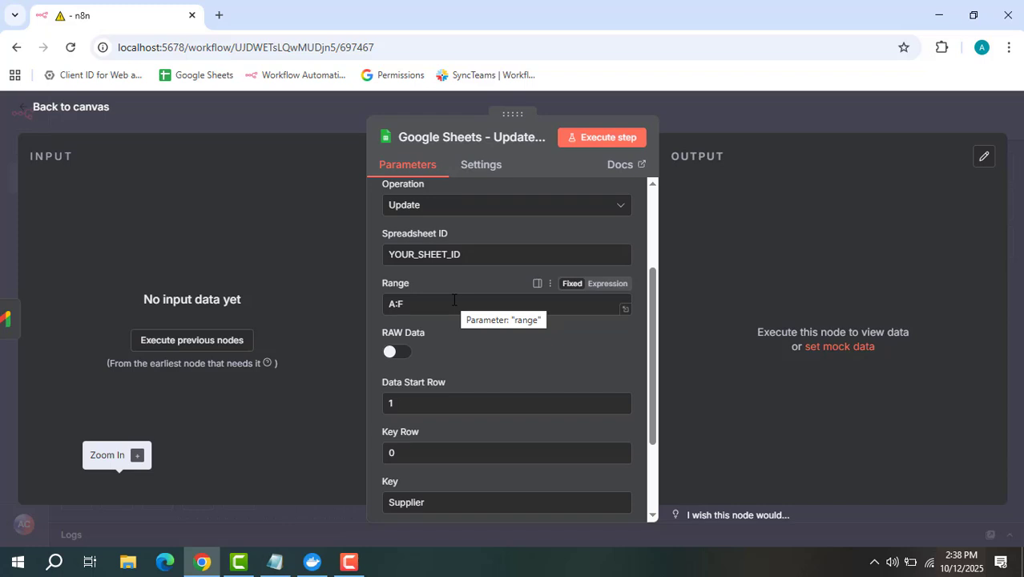
left_click(728, 115)
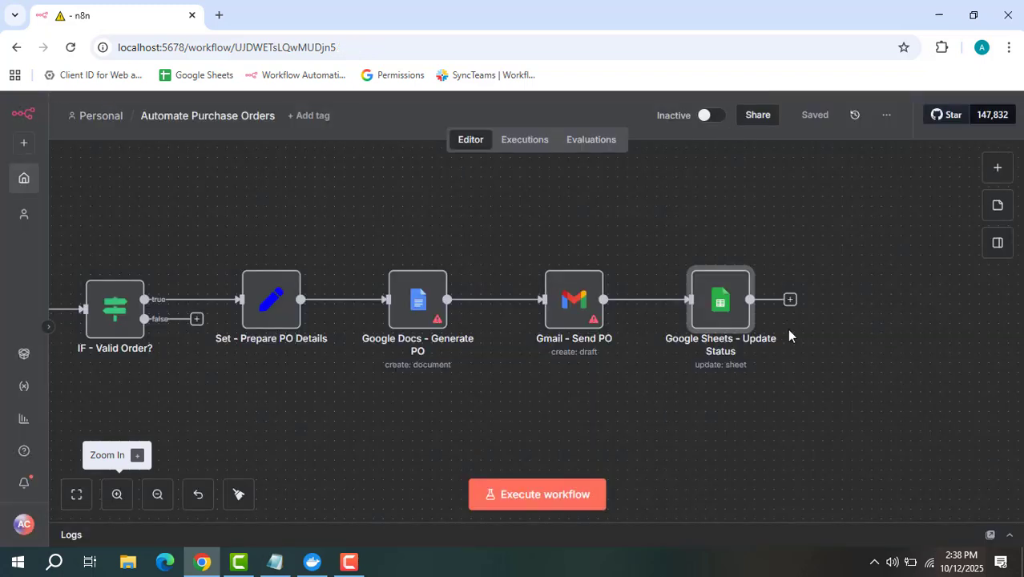